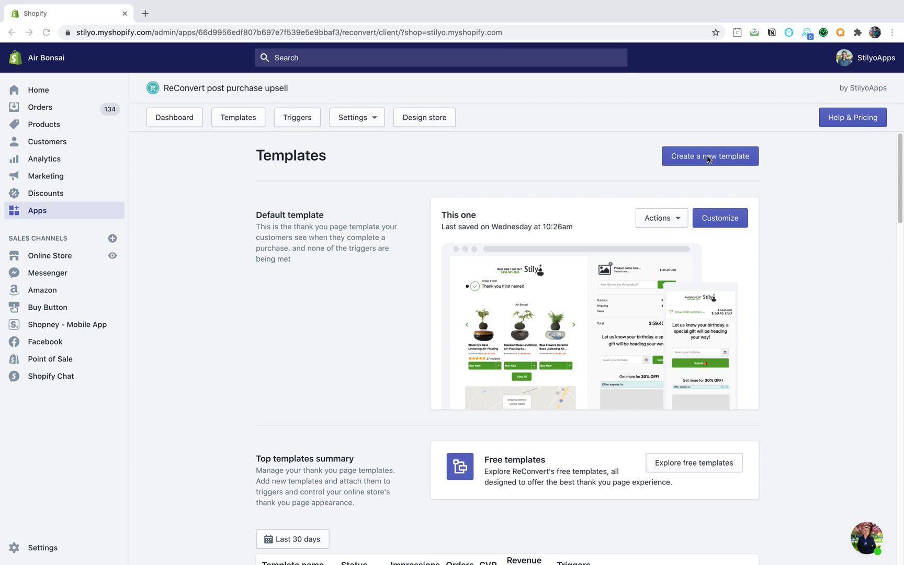
- Create a new thank you page template and name it "test"
{"action": "left_click", "coordinate": [708, 157]}
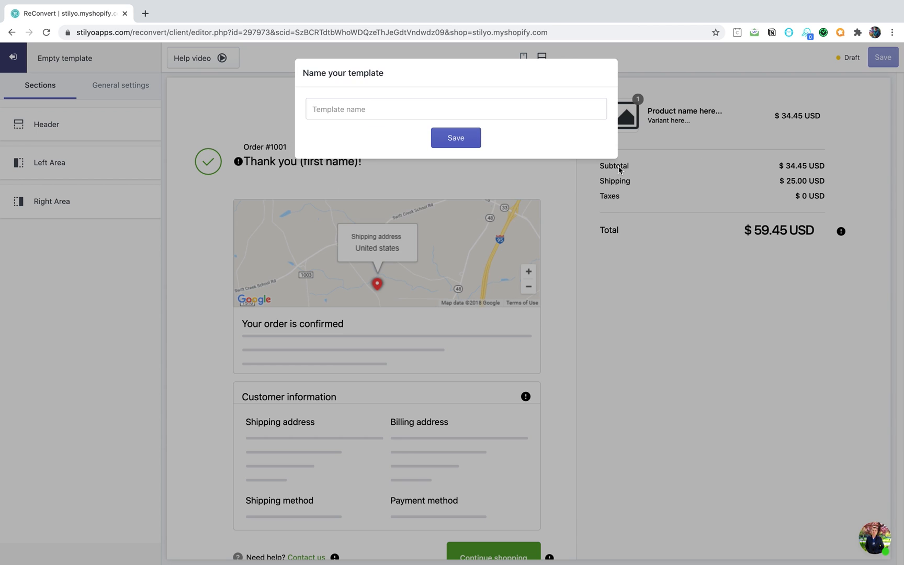
{"action": "left_click", "coordinate": [555, 111]}
{"action": "type", "text": "test"}
{"action": "left_click", "coordinate": [472, 137]}
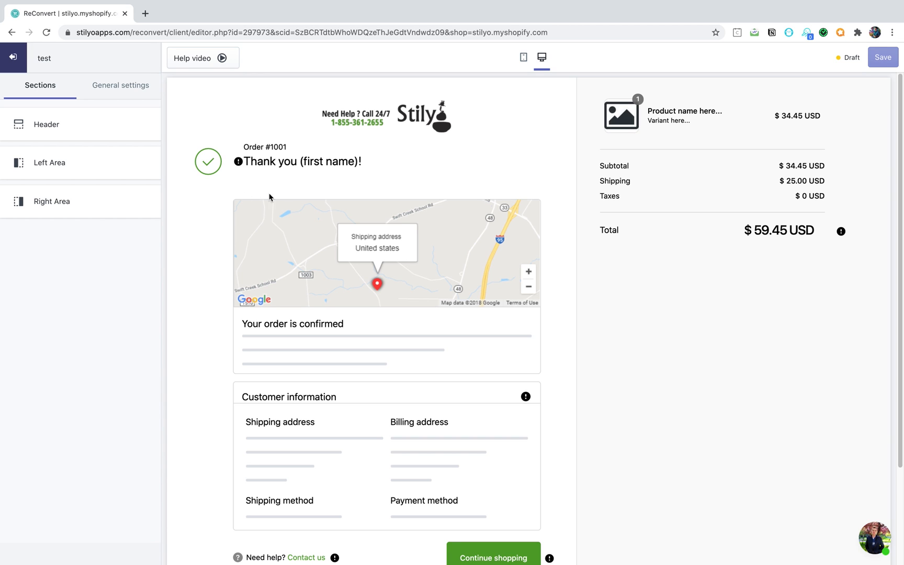
- Add a Product upsell section to the template's right area
{"action": "left_click", "coordinate": [146, 200]}
{"action": "left_click", "coordinate": [68, 127]}
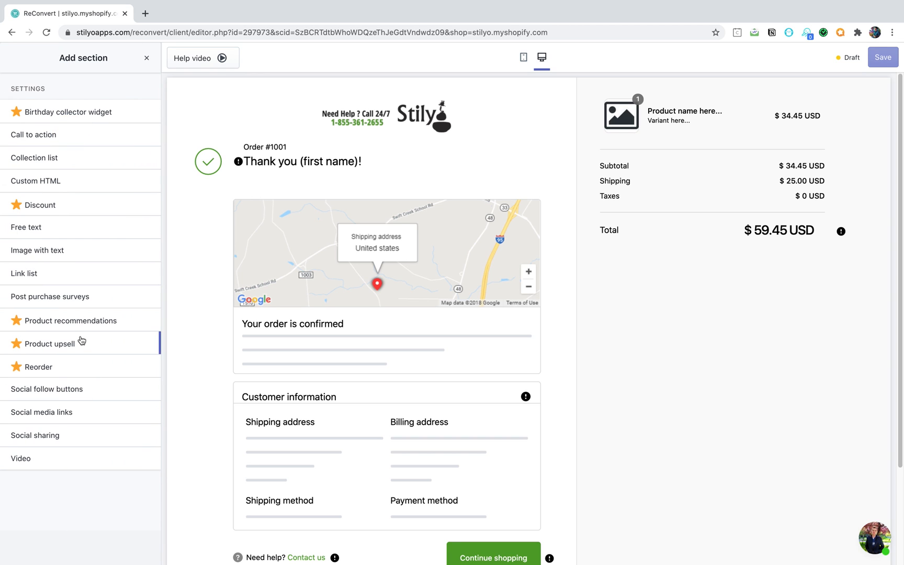
{"action": "mouse_move", "coordinate": [80, 343]}
{"action": "left_click", "coordinate": [146, 343]}
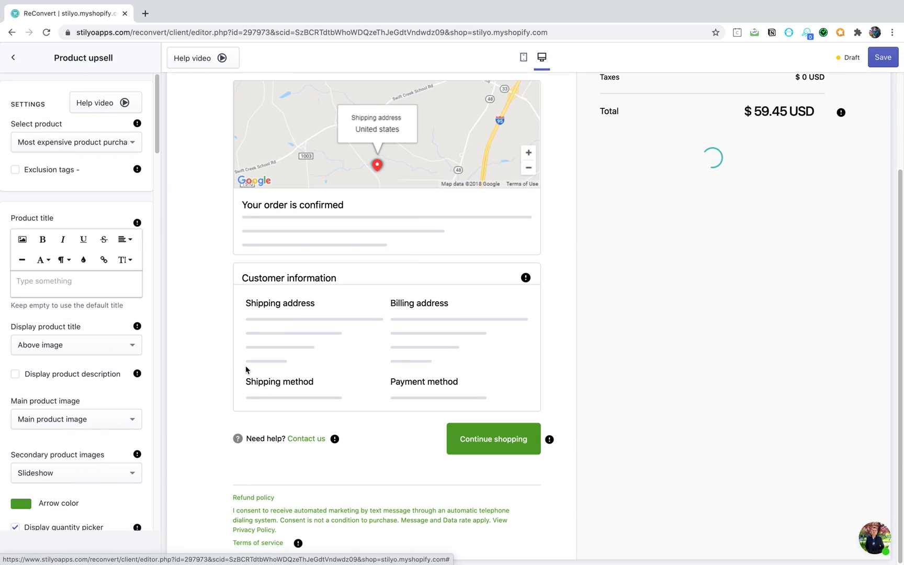
{"action": "scroll", "coordinate": [246, 369], "scroll_direction": "up", "scroll_amount": 1}
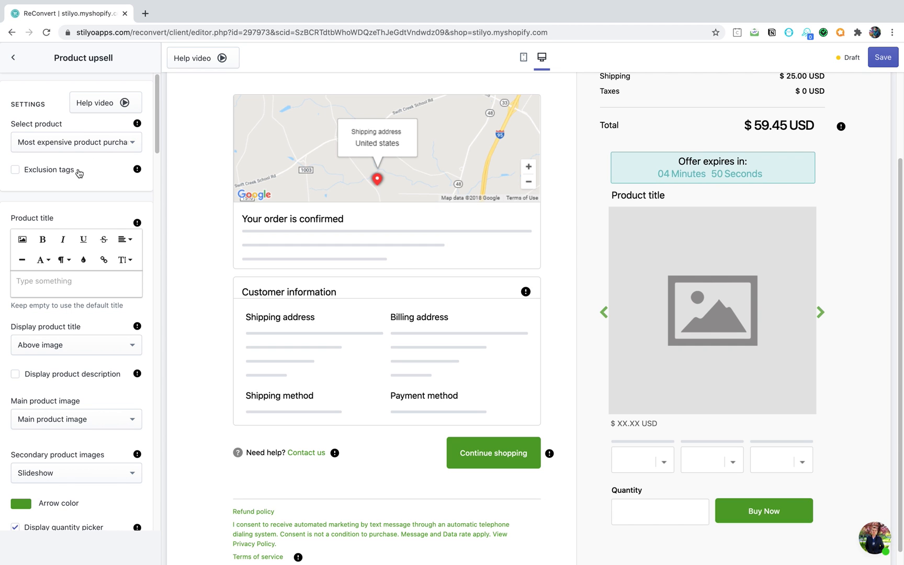
- Switch the product upsell's countdown timer off and back on
{"action": "scroll", "coordinate": [79, 173], "scroll_direction": "down", "scroll_amount": 3}
{"action": "scroll", "coordinate": [79, 174], "scroll_direction": "down", "scroll_amount": 15}
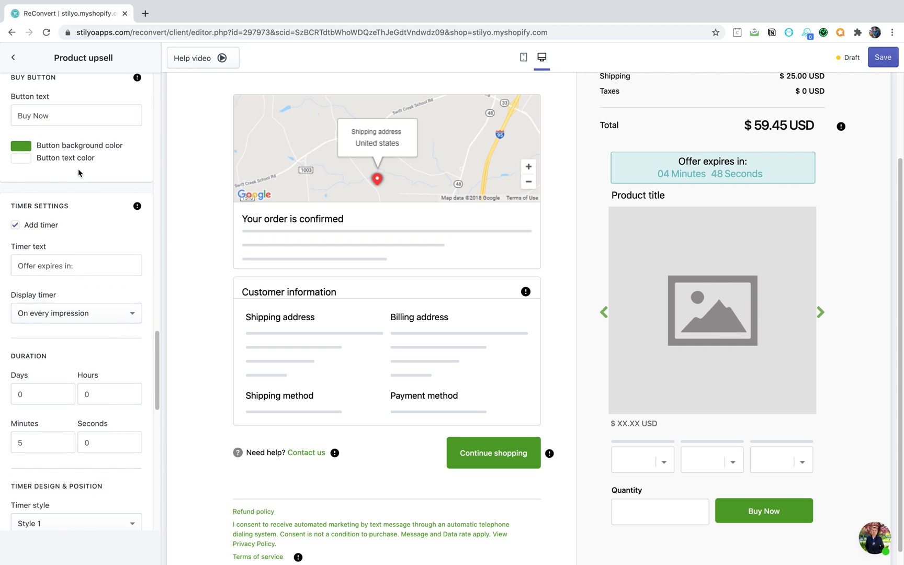
{"action": "scroll", "coordinate": [77, 169], "scroll_direction": "up", "scroll_amount": 6}
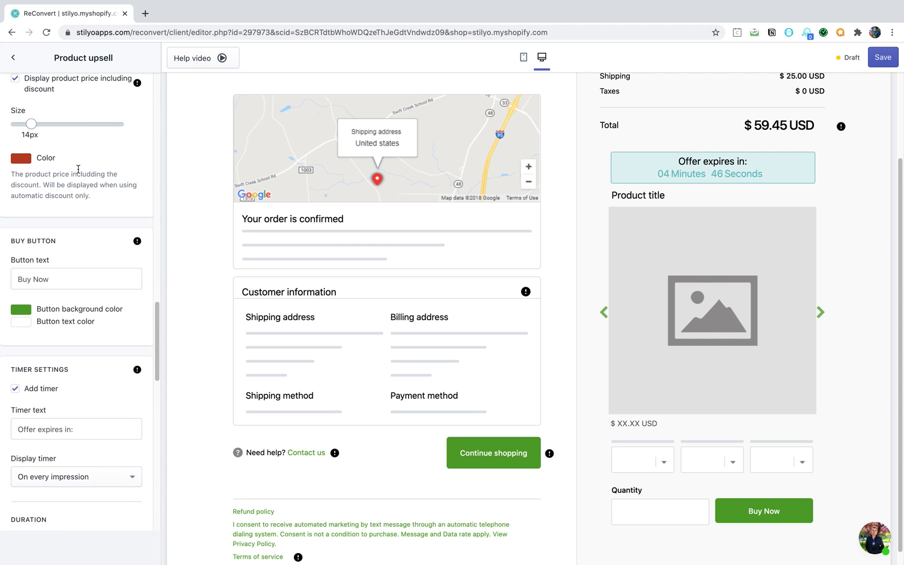
{"action": "scroll", "coordinate": [77, 178], "scroll_direction": "down", "scroll_amount": 5}
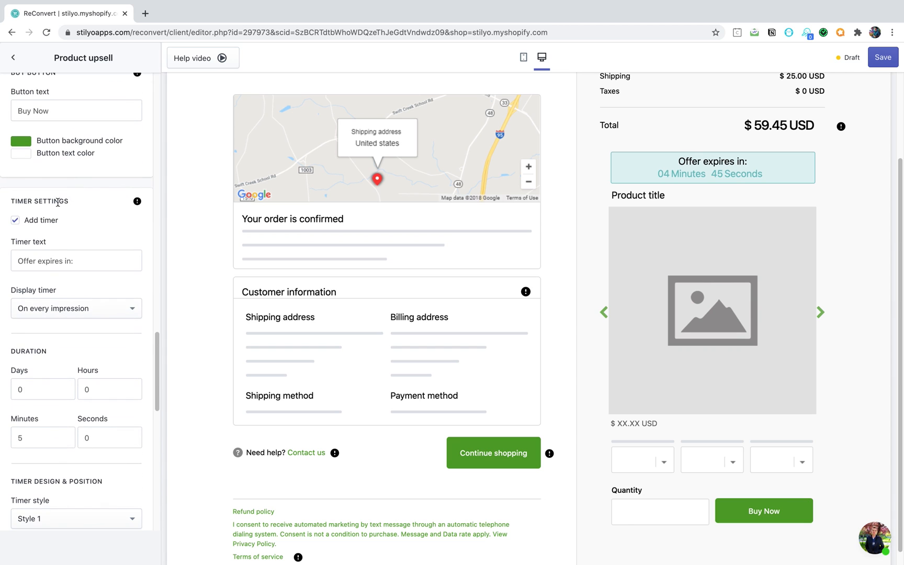
{"action": "left_click", "coordinate": [19, 222]}
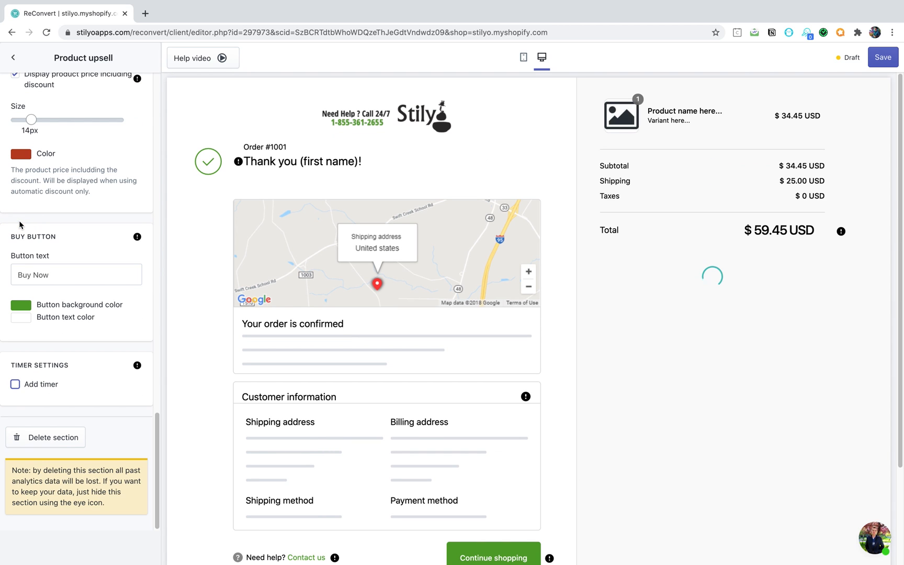
{"action": "left_click", "coordinate": [14, 386]}
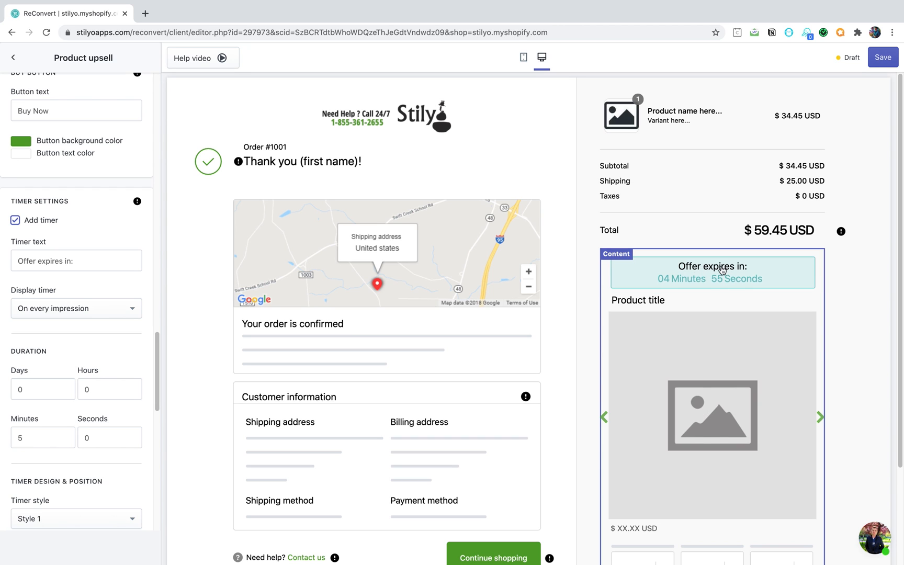
- Check the timer text and set the timer to display on every impression
{"action": "double_click", "coordinate": [38, 264]}
{"action": "left_click", "coordinate": [38, 264]}
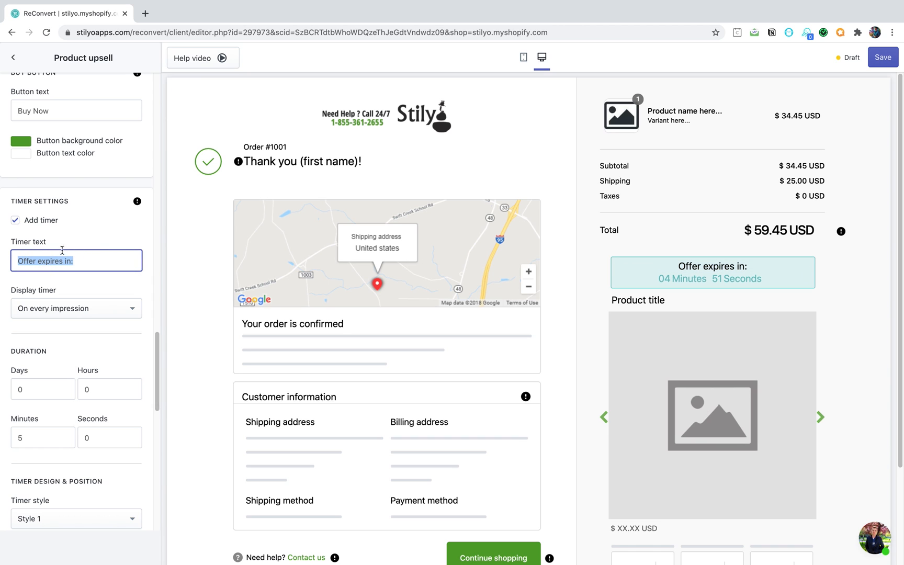
{"action": "left_click", "coordinate": [86, 238]}
{"action": "scroll", "coordinate": [83, 240], "scroll_direction": "down", "scroll_amount": 2}
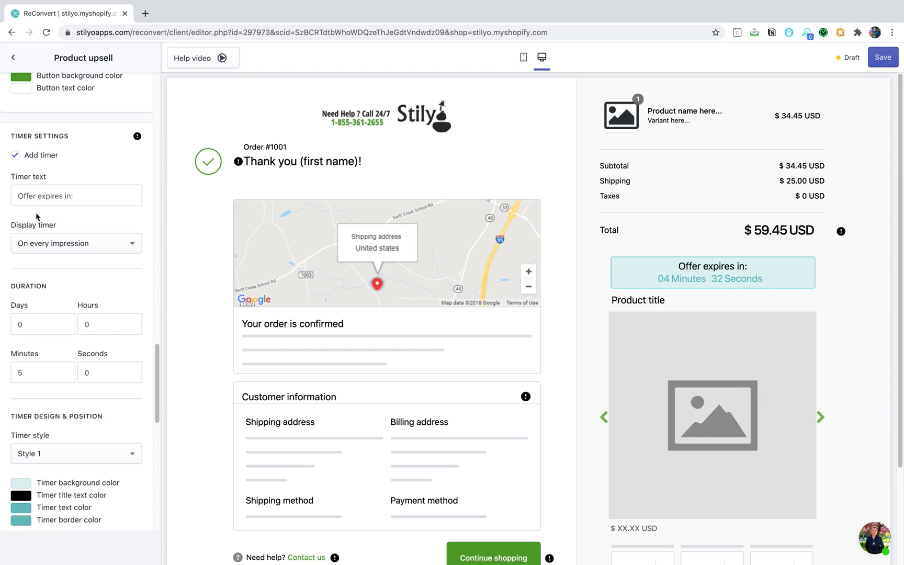
{"action": "left_click", "coordinate": [62, 244]}
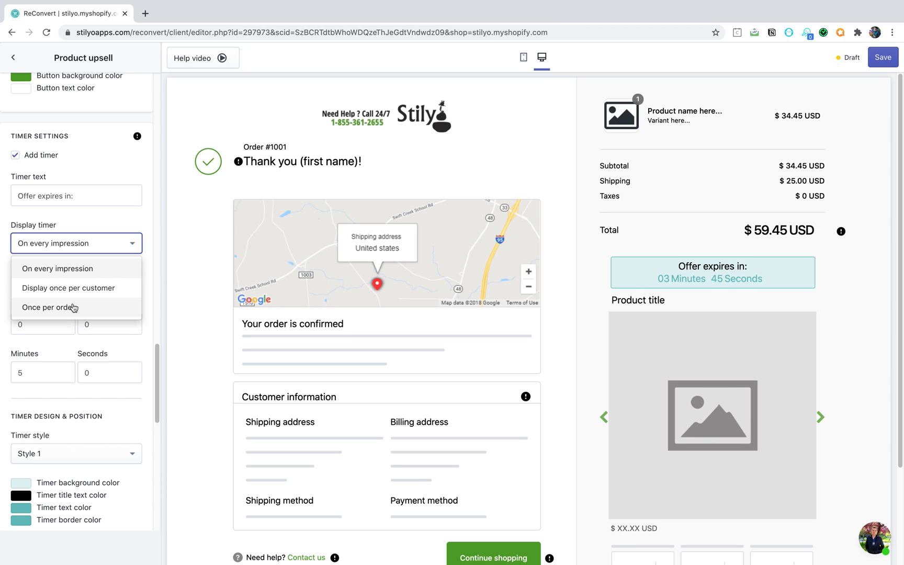
{"action": "left_click", "coordinate": [60, 268]}
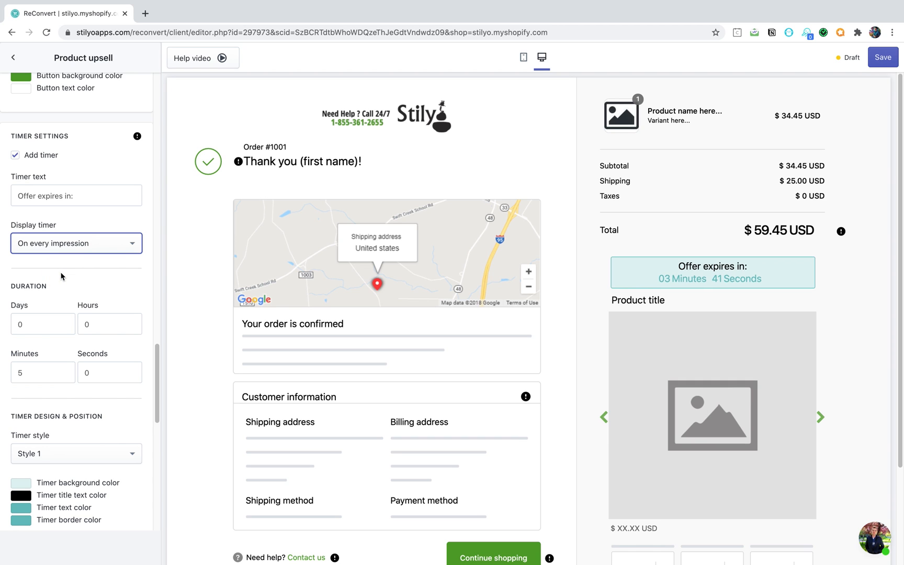
- Set both the days and the hours of the timer duration to 0
{"action": "scroll", "coordinate": [61, 276], "scroll_direction": "down", "scroll_amount": 2}
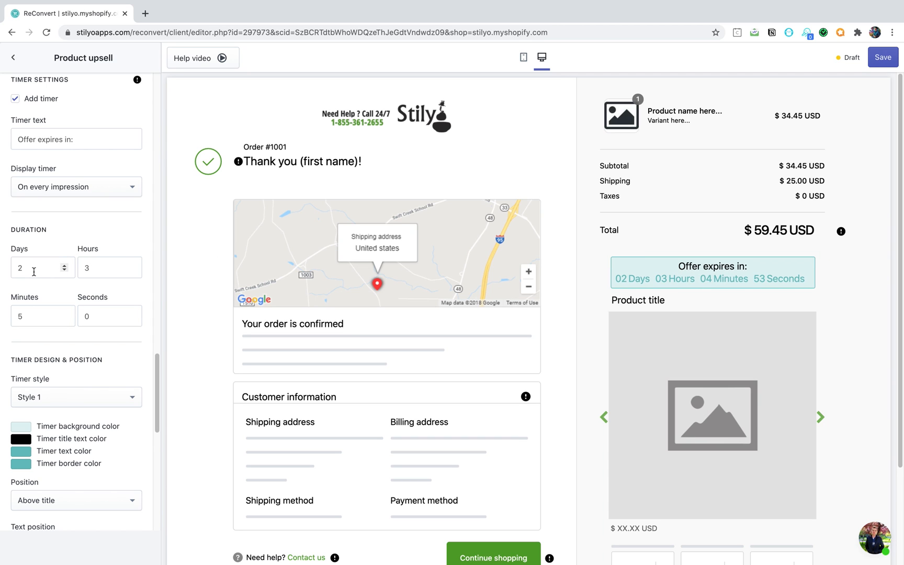
{"action": "left_click_drag", "start_coordinate": [33, 270], "coordinate": [2, 269]}
{"action": "type", "text": "0"}
{"action": "left_click_drag", "start_coordinate": [109, 264], "coordinate": [0, 266]}
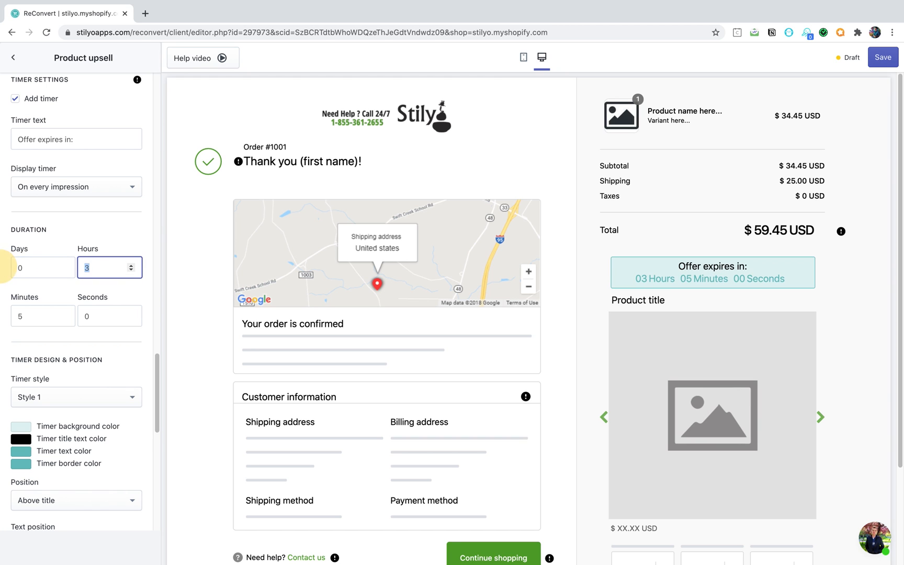
{"action": "type", "text": "0"}
- Try timer styles 2, 3 and 4 on the upsell and return to Style 1
{"action": "scroll", "coordinate": [87, 238], "scroll_direction": "down", "scroll_amount": 1}
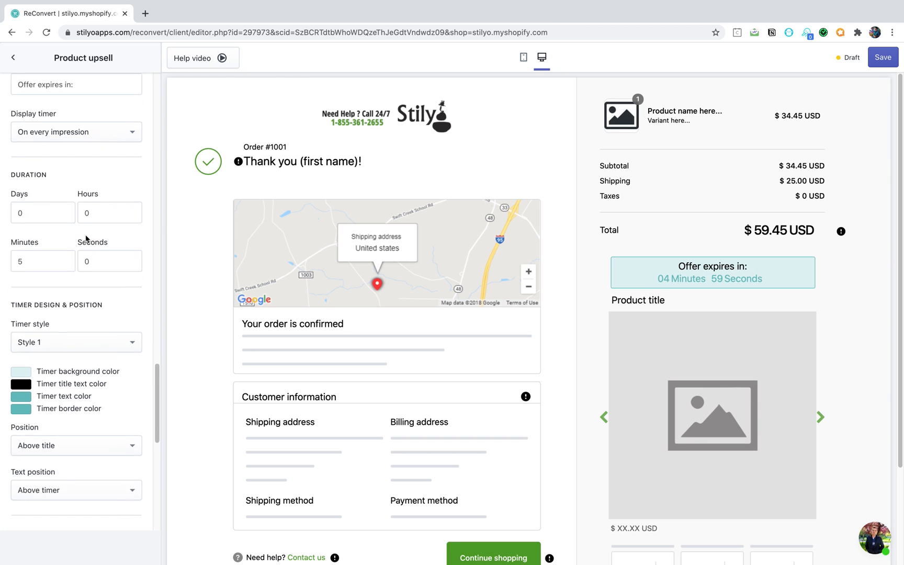
{"action": "scroll", "coordinate": [86, 238], "scroll_direction": "down", "scroll_amount": 2}
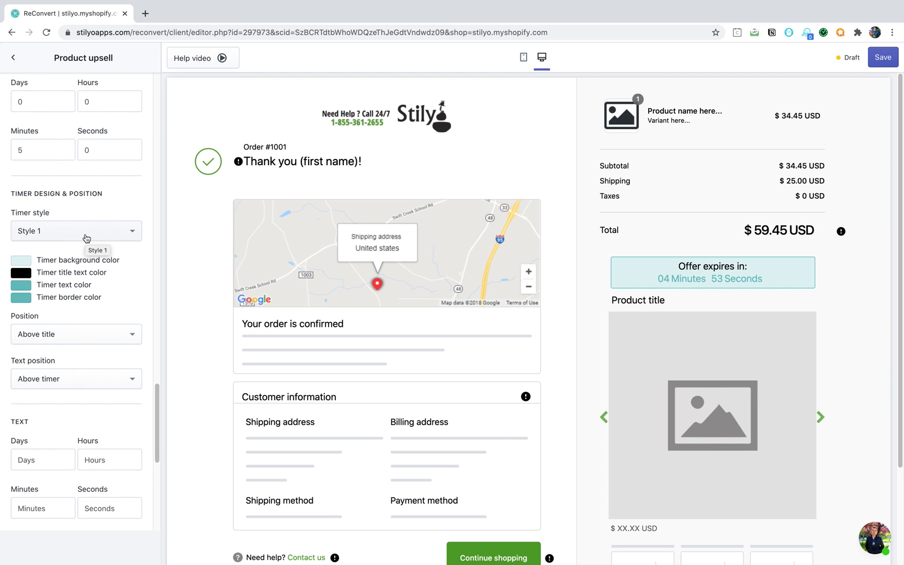
{"action": "left_click", "coordinate": [86, 238]}
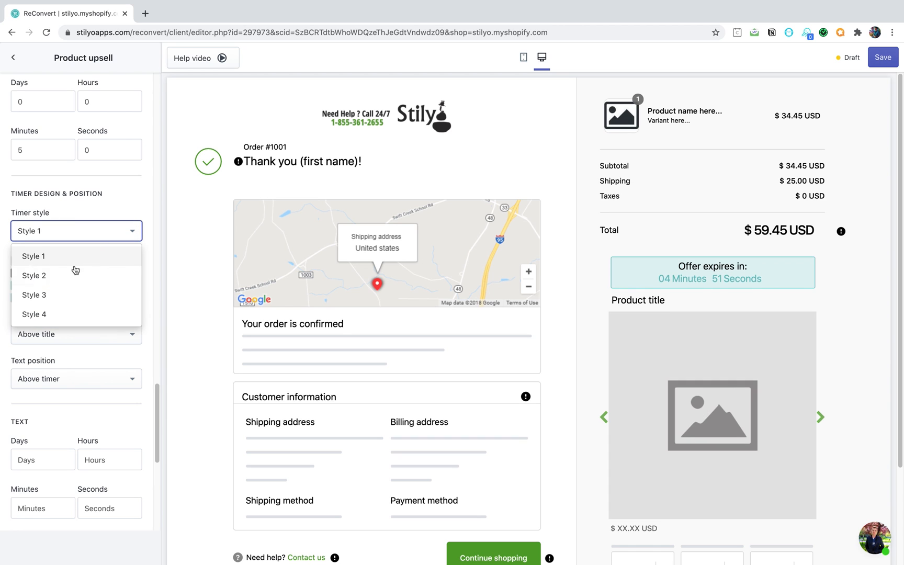
{"action": "left_click", "coordinate": [77, 273]}
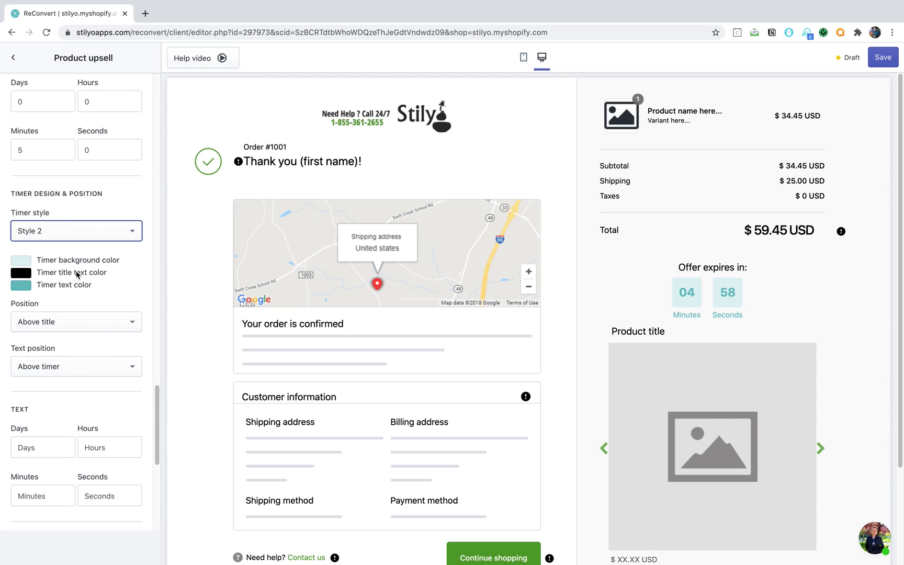
{"action": "left_click", "coordinate": [78, 236]}
{"action": "left_click", "coordinate": [66, 296]}
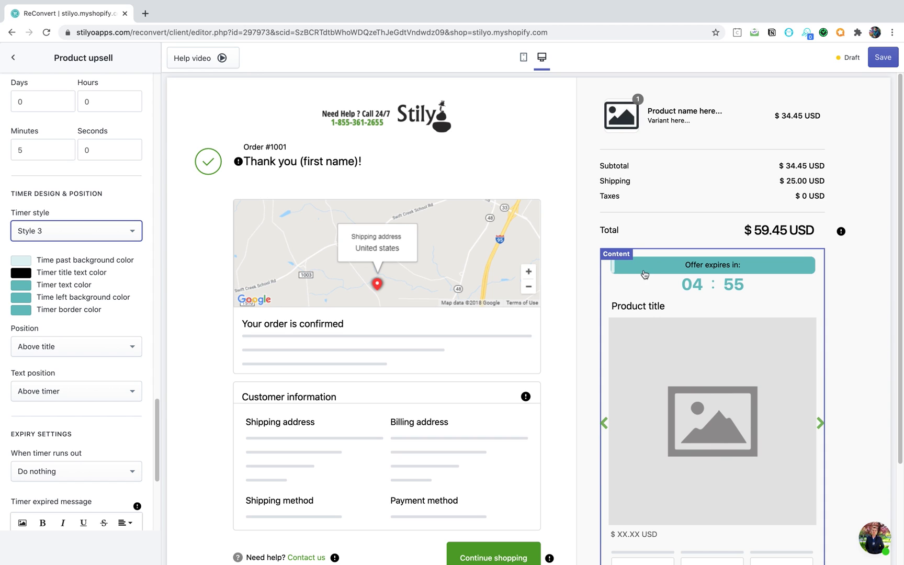
{"action": "left_click", "coordinate": [110, 233]}
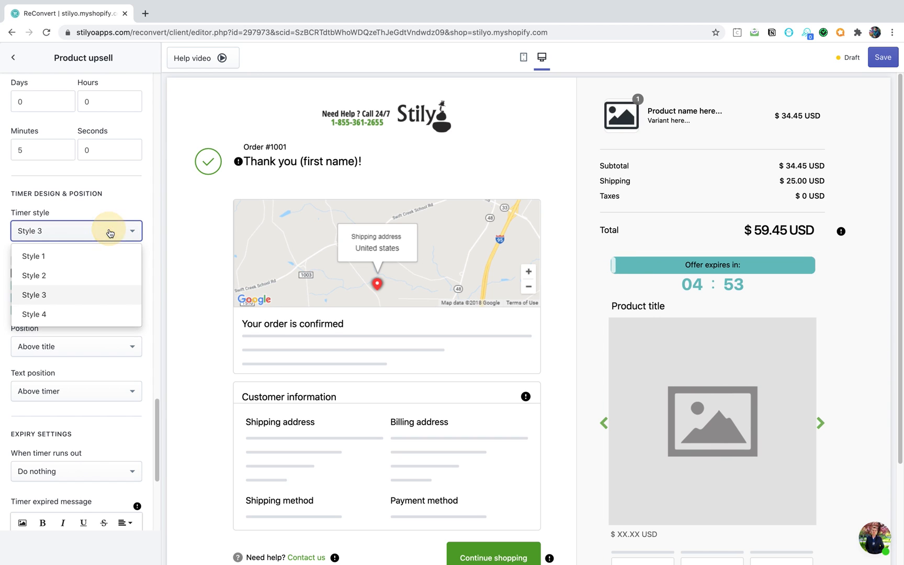
{"action": "left_click", "coordinate": [62, 315]}
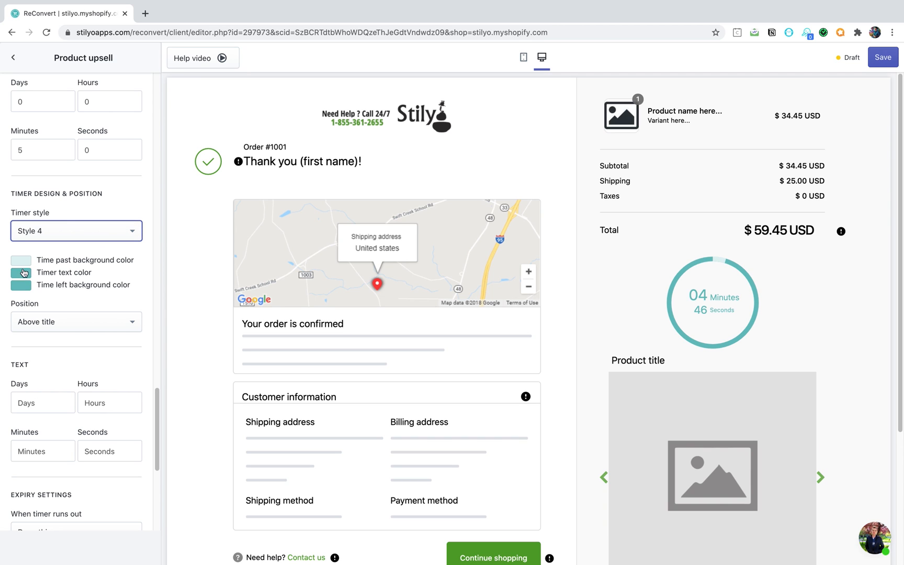
{"action": "left_click", "coordinate": [58, 236]}
{"action": "left_click", "coordinate": [46, 258]}
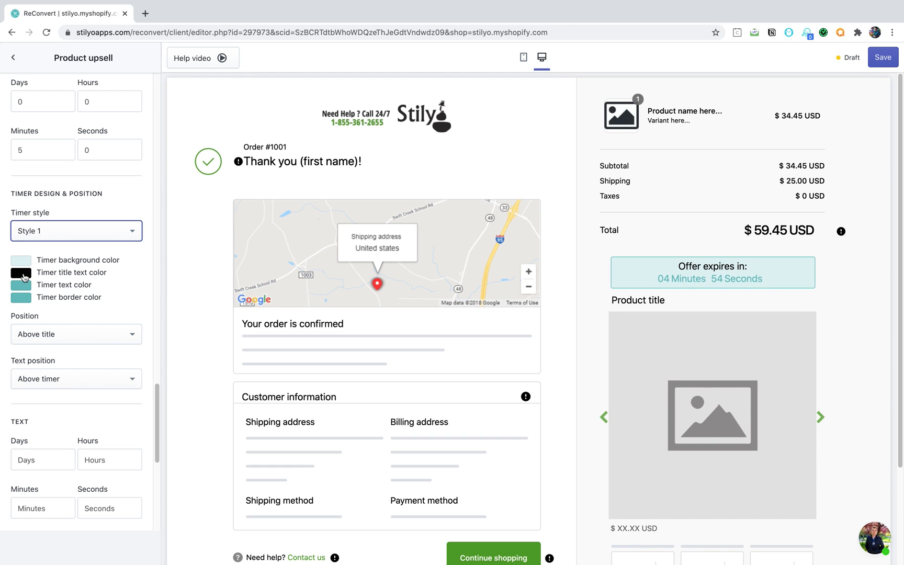
- Try the timer positions Below title, Below image, Above button and Below button in the upsell section
{"action": "scroll", "coordinate": [34, 265], "scroll_direction": "down", "scroll_amount": 1}
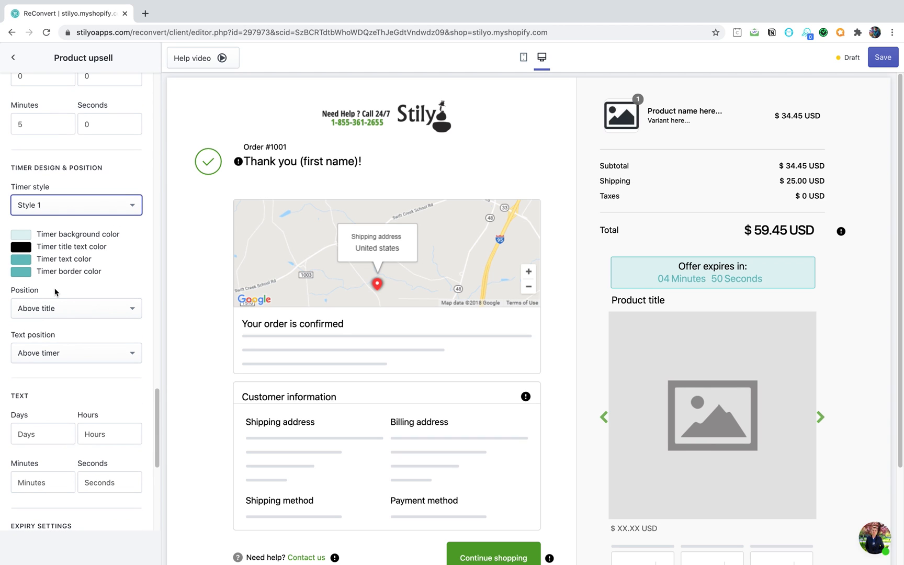
{"action": "scroll", "coordinate": [55, 292], "scroll_direction": "down", "scroll_amount": 1}
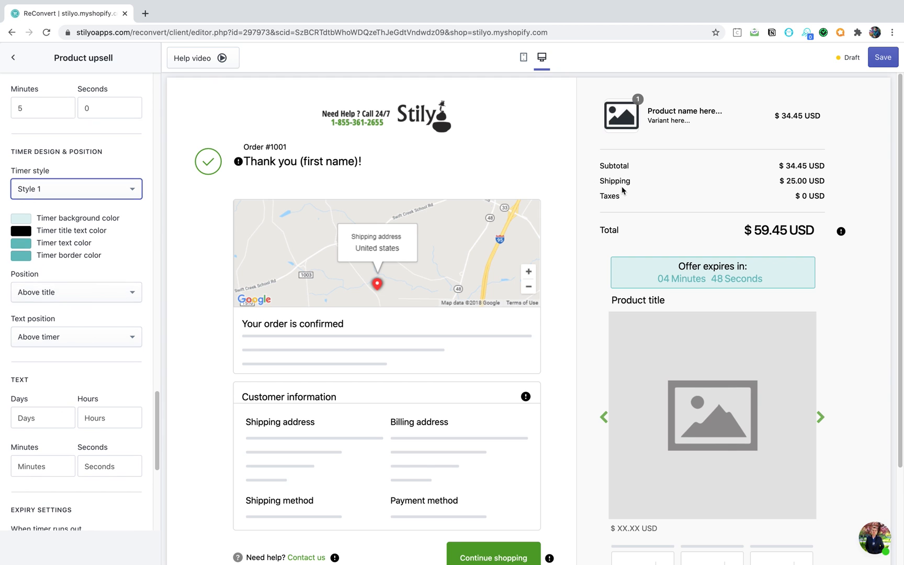
{"action": "scroll", "coordinate": [638, 202], "scroll_direction": "down", "scroll_amount": 3}
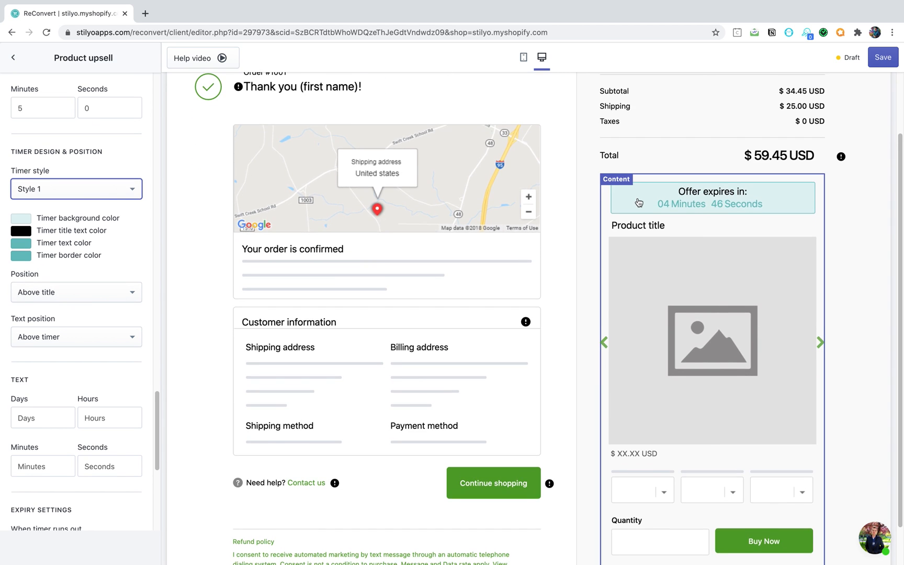
{"action": "scroll", "coordinate": [638, 203], "scroll_direction": "down", "scroll_amount": 1}
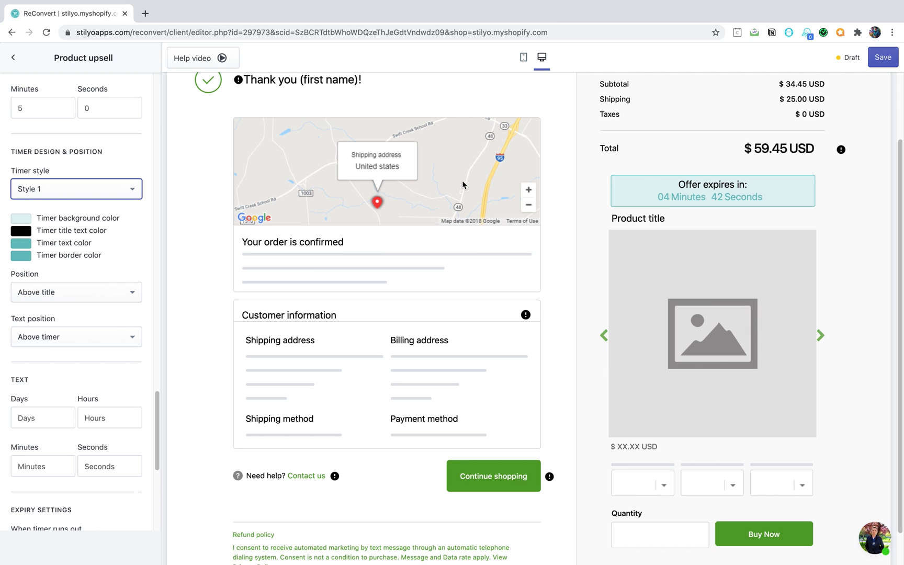
{"action": "left_click", "coordinate": [73, 296]}
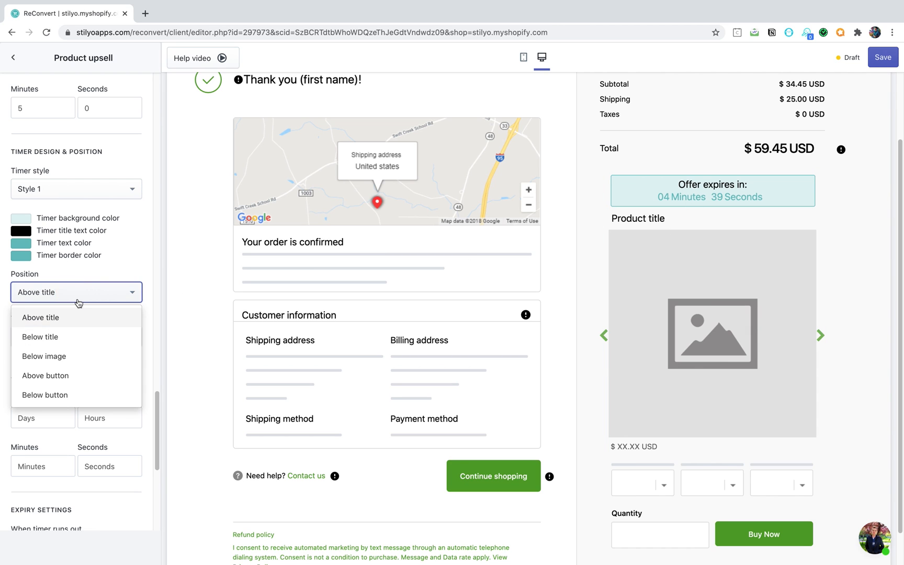
{"action": "left_click", "coordinate": [57, 339]}
{"action": "left_click", "coordinate": [34, 298]}
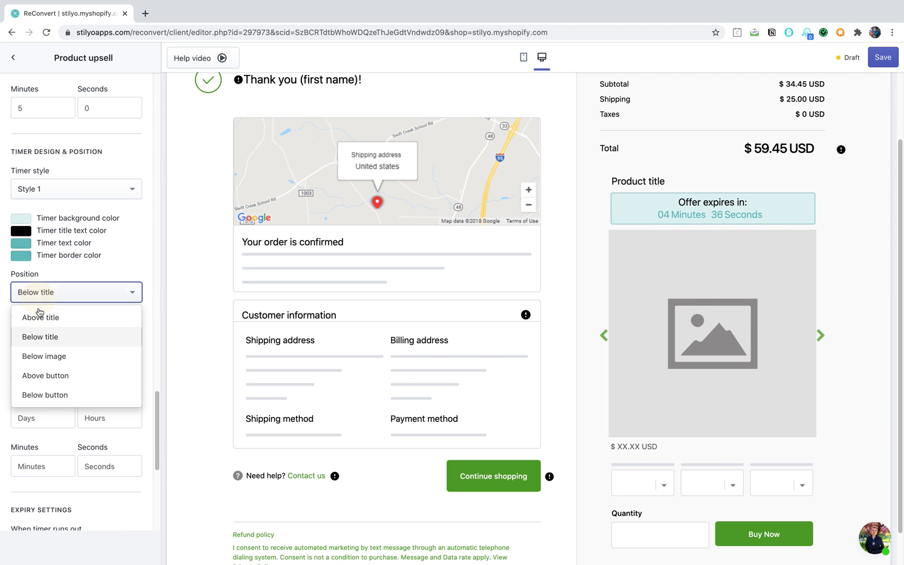
{"action": "left_click", "coordinate": [44, 356]}
{"action": "scroll", "coordinate": [47, 345], "scroll_direction": "down", "scroll_amount": 2}
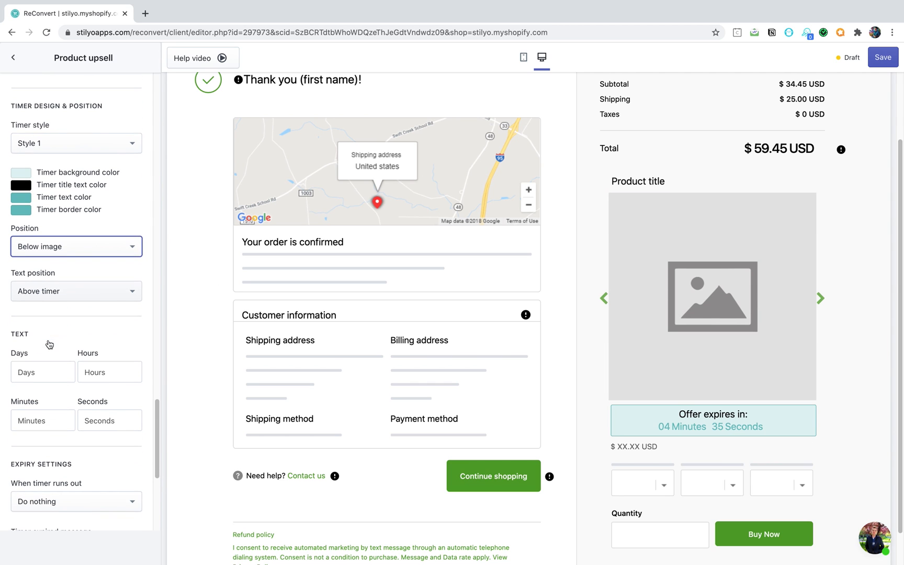
{"action": "left_click", "coordinate": [65, 250]}
{"action": "left_click", "coordinate": [61, 331]}
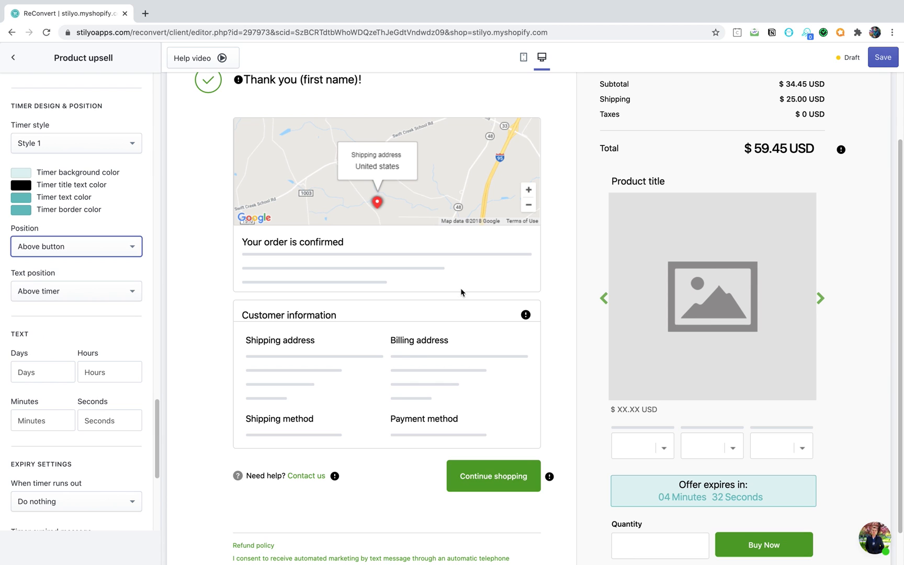
{"action": "left_click", "coordinate": [61, 247]}
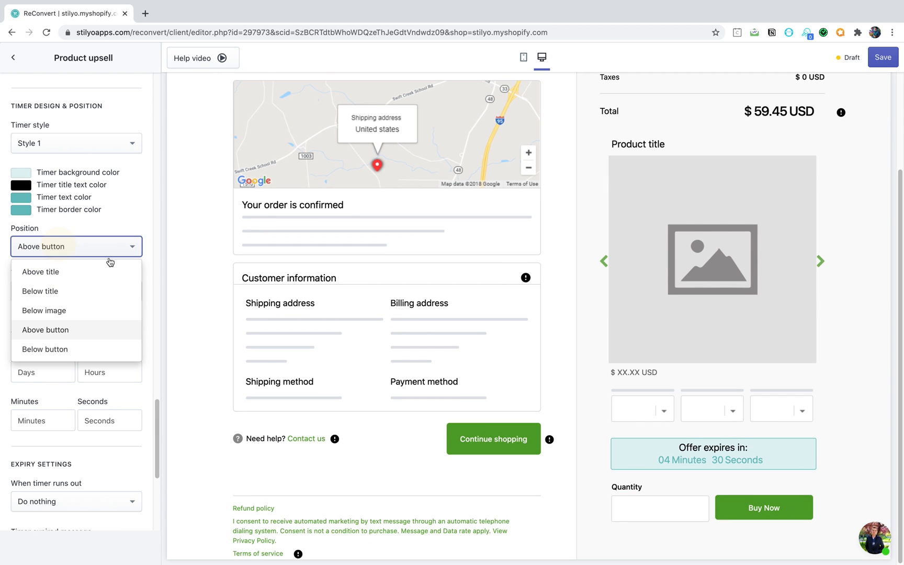
{"action": "left_click", "coordinate": [72, 349]}
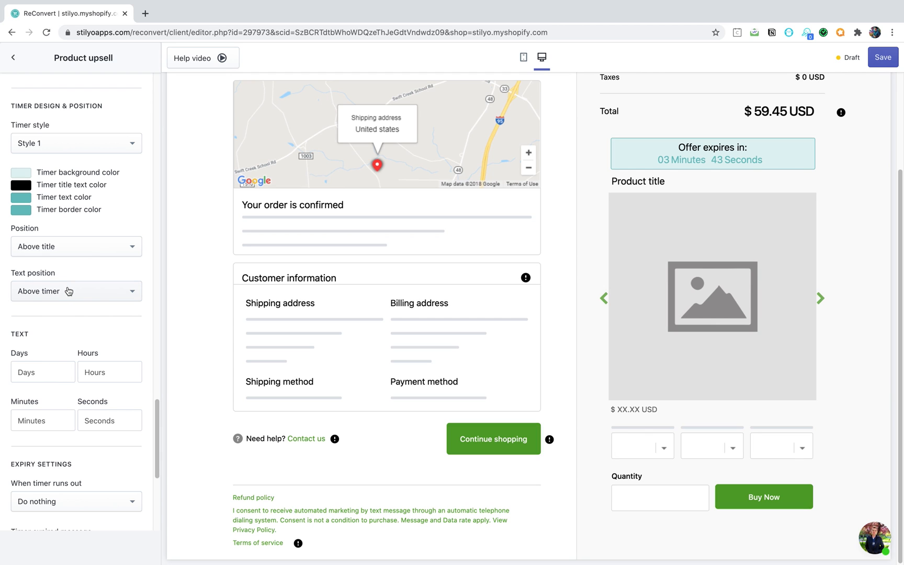
- Set the timer's text position to Left to timer
{"action": "left_click", "coordinate": [66, 291]}
{"action": "left_click", "coordinate": [59, 335]}
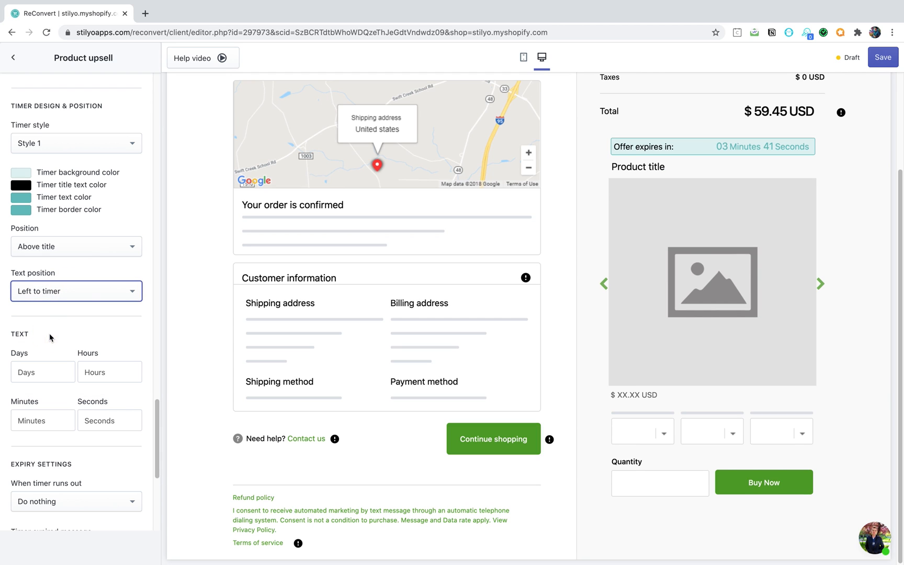
- Try the text positions Right to timer and Below timer for the upsell's countdown timer
{"action": "left_click", "coordinate": [64, 290]}
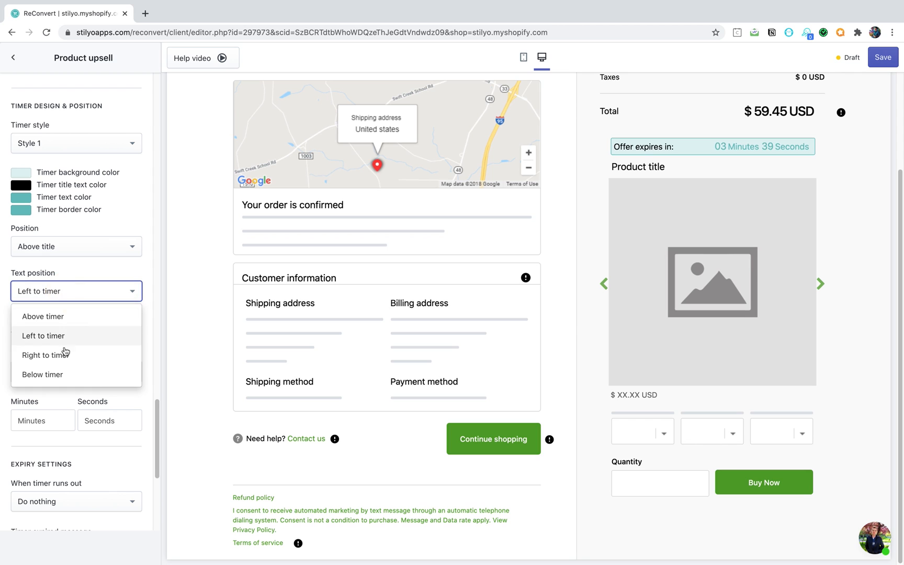
{"action": "left_click", "coordinate": [64, 356]}
{"action": "left_click", "coordinate": [82, 294]}
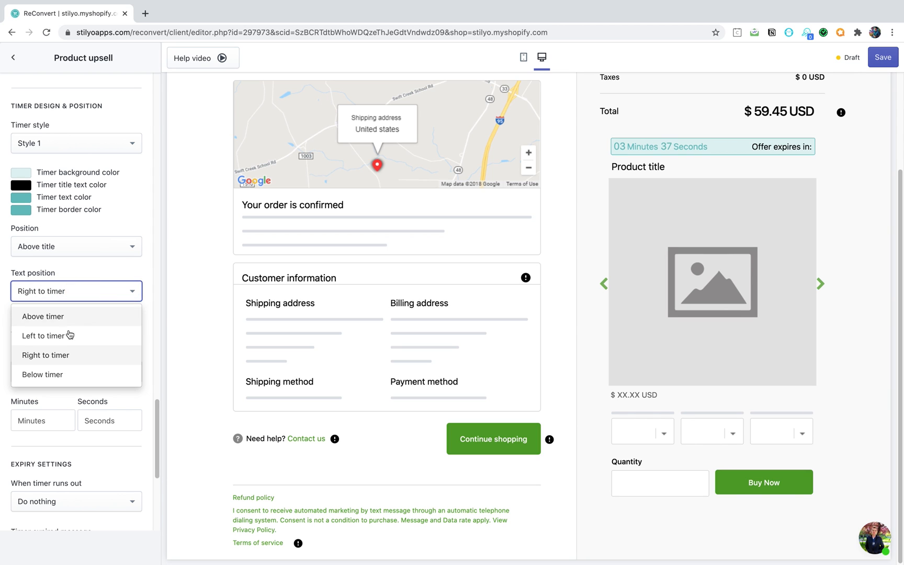
{"action": "left_click", "coordinate": [58, 376]}
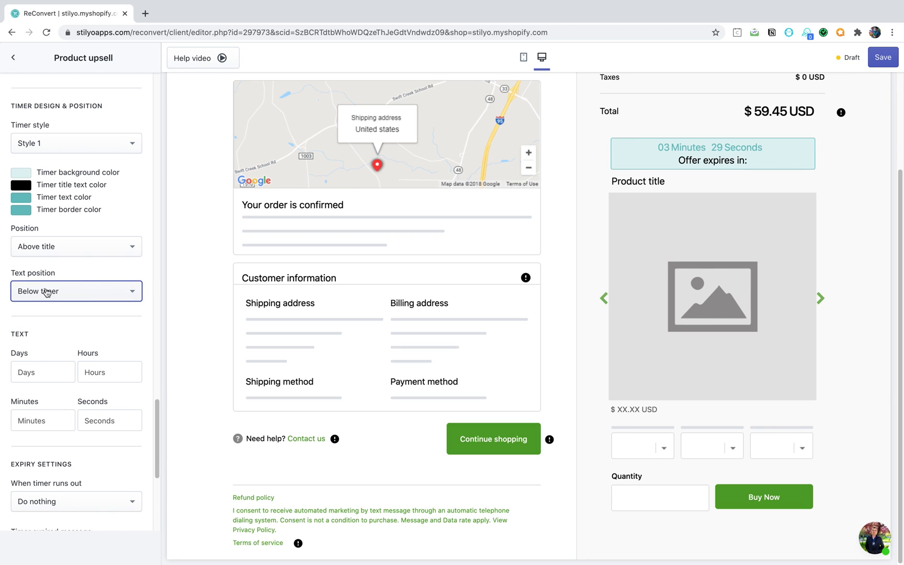
- Shorten the timer's Minutes label to M and its Seconds label to S
{"action": "scroll", "coordinate": [72, 287], "scroll_direction": "down", "scroll_amount": 2}
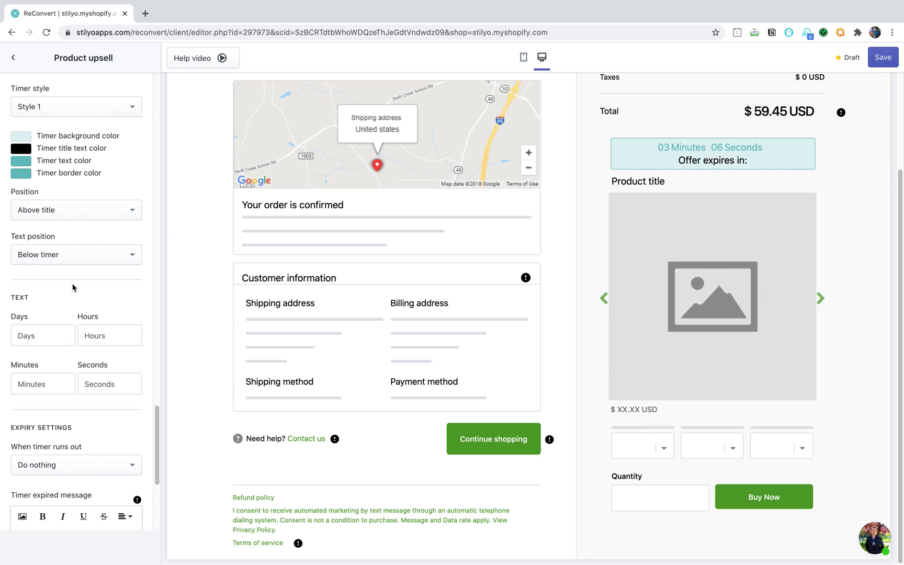
{"action": "double_click", "coordinate": [33, 386]}
{"action": "type", "text": "M"}
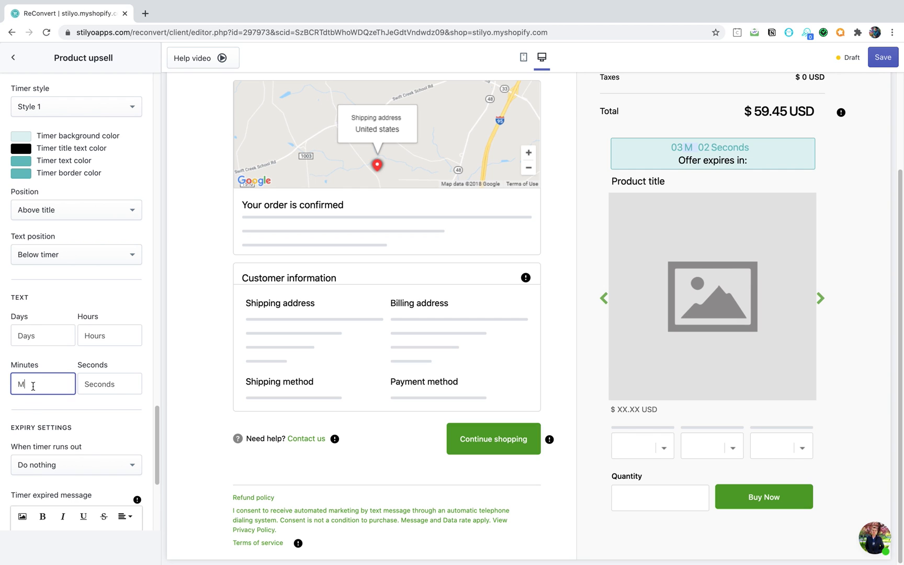
{"action": "double_click", "coordinate": [103, 384]}
{"action": "type", "text": "S"}
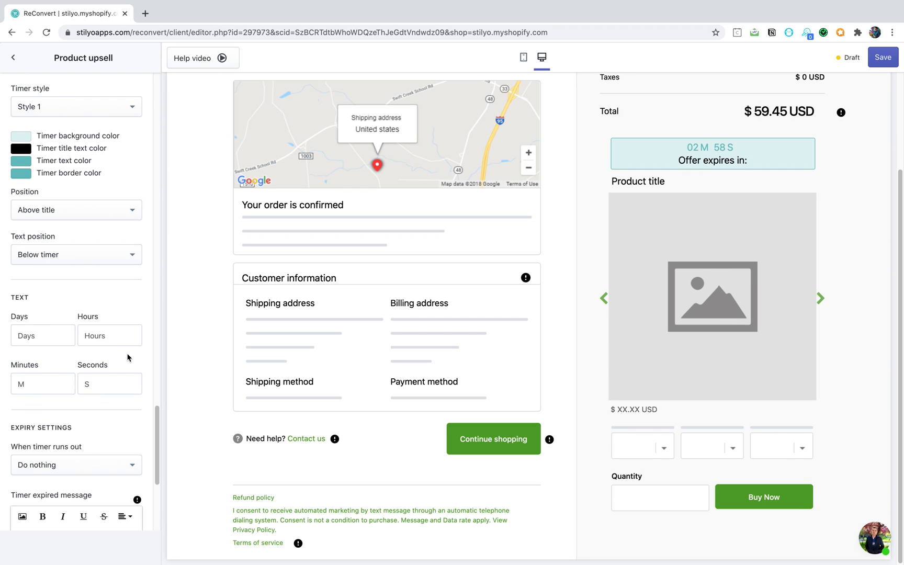
- Clear the timer's Days, Hours, Minutes and Seconds text labels
{"action": "double_click", "coordinate": [48, 335]}
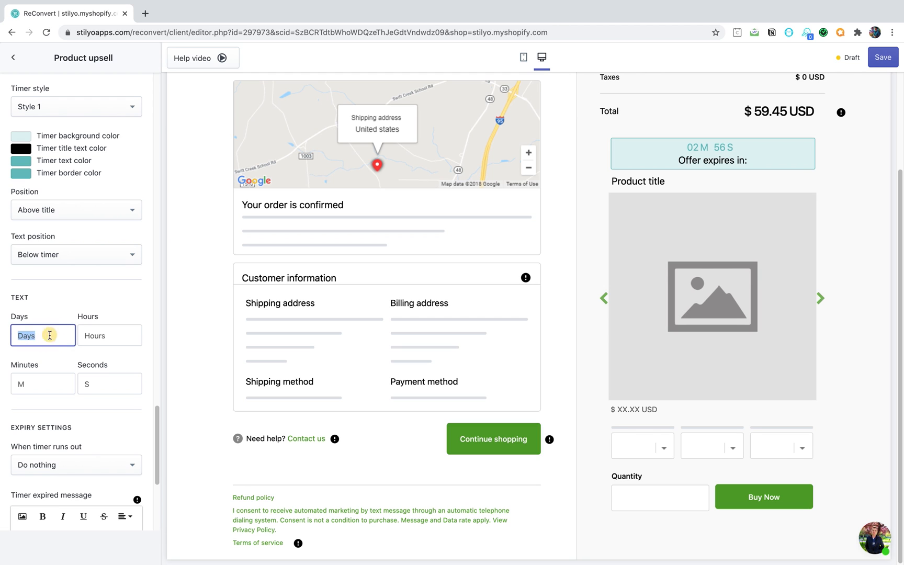
{"action": "key", "text": "BackSpace"}
{"action": "double_click", "coordinate": [105, 336]}
{"action": "key", "text": "BackSpace"}
{"action": "double_click", "coordinate": [93, 383]}
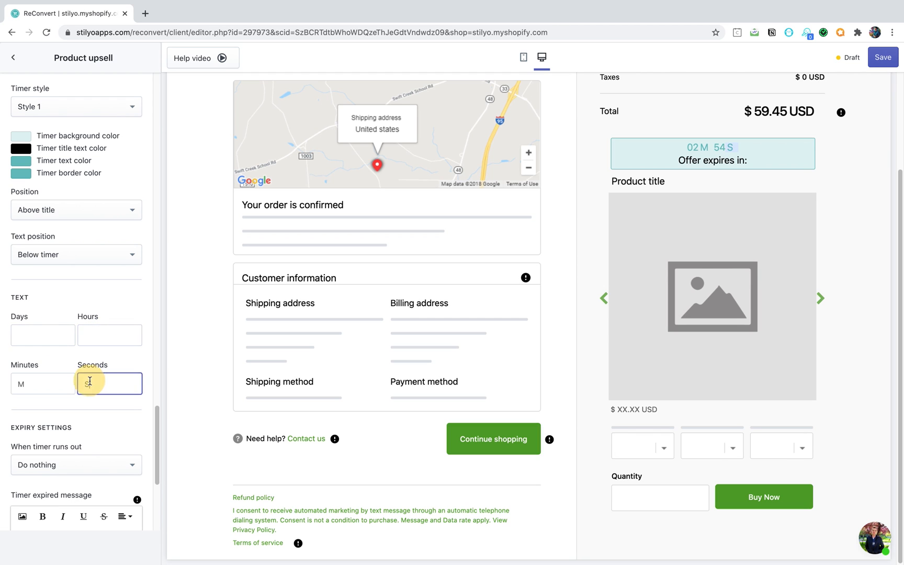
{"action": "key", "text": "BackSpace"}
{"action": "double_click", "coordinate": [21, 383]}
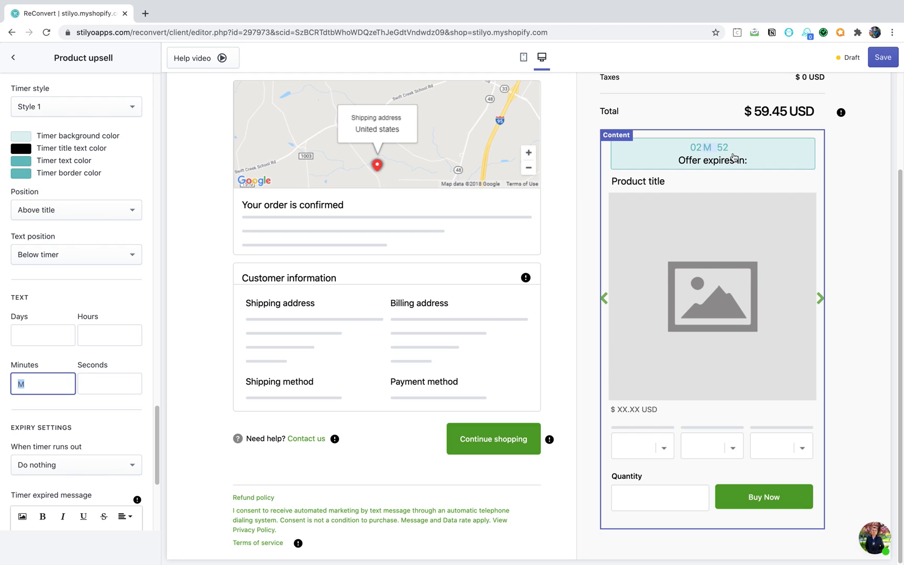
{"action": "key", "text": "BackSpace"}
{"action": "left_click", "coordinate": [52, 307]}
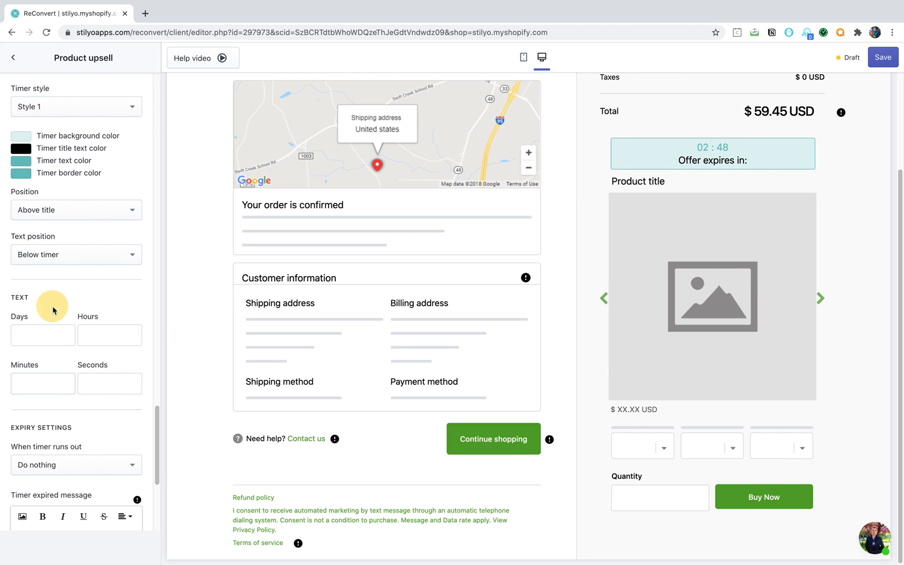
- Set the timer's text position to Above timer
{"action": "scroll", "coordinate": [58, 307], "scroll_direction": "down", "scroll_amount": 2}
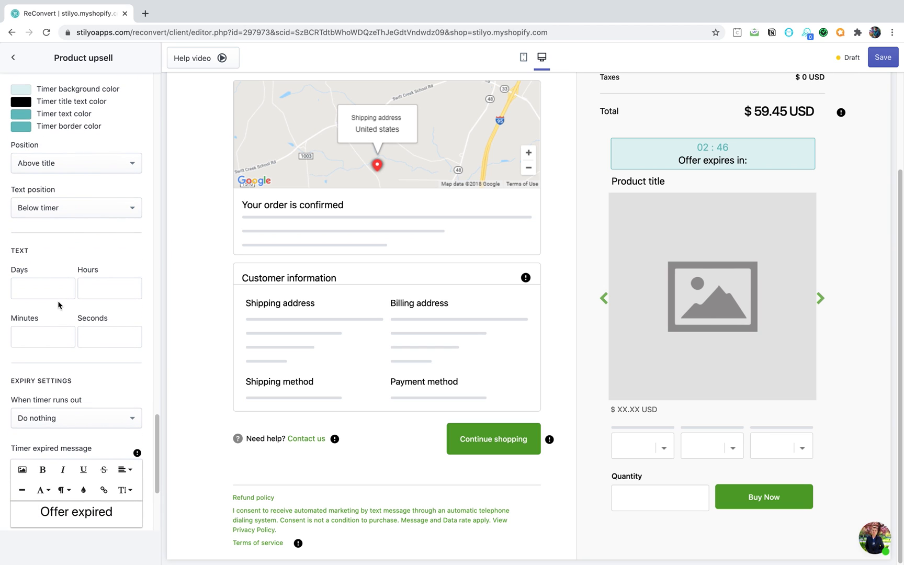
{"action": "left_click", "coordinate": [95, 207]}
{"action": "left_click", "coordinate": [79, 233]}
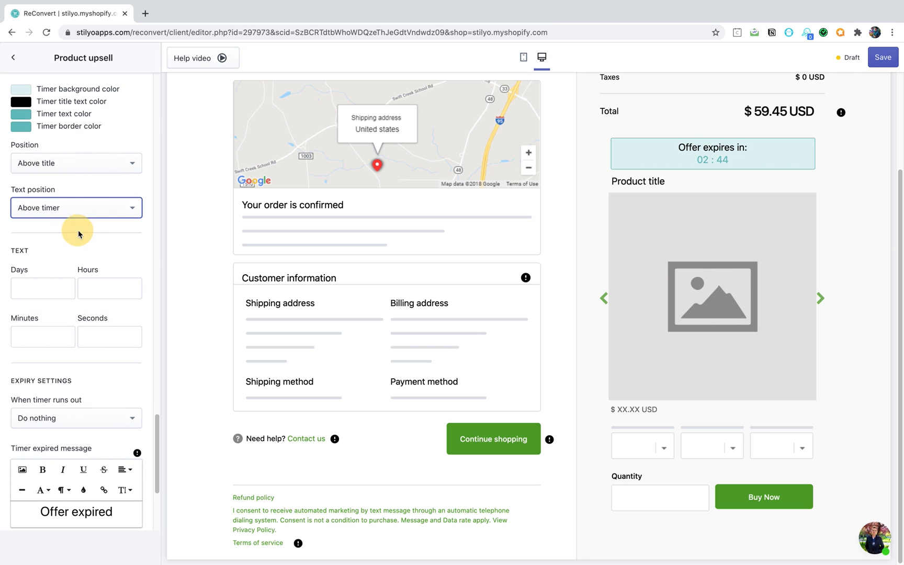
{"action": "left_click", "coordinate": [80, 252]}
- Try Remove discount as the action for when the timer runs out
{"action": "scroll", "coordinate": [82, 255], "scroll_direction": "down", "scroll_amount": 3}
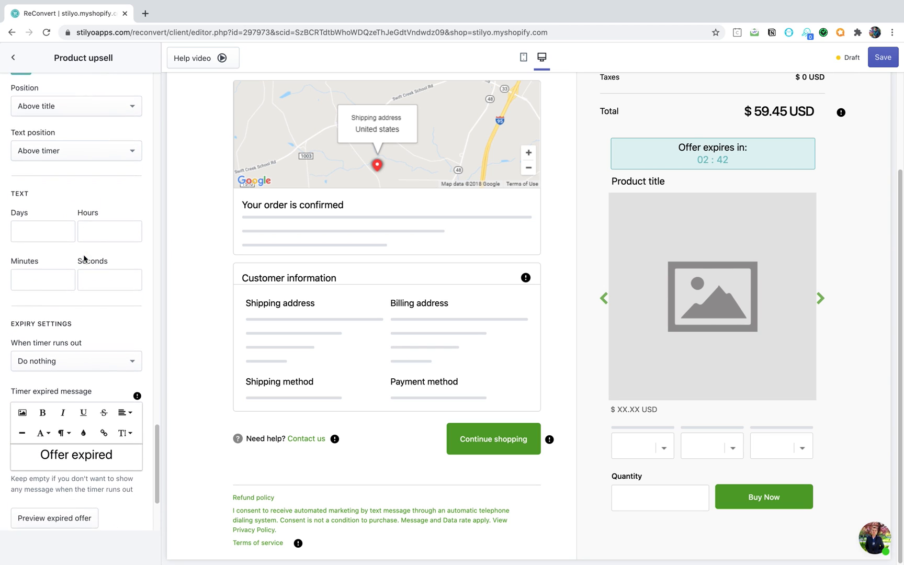
{"action": "scroll", "coordinate": [83, 254], "scroll_direction": "down", "scroll_amount": 1}
{"action": "scroll", "coordinate": [88, 278], "scroll_direction": "down", "scroll_amount": 1}
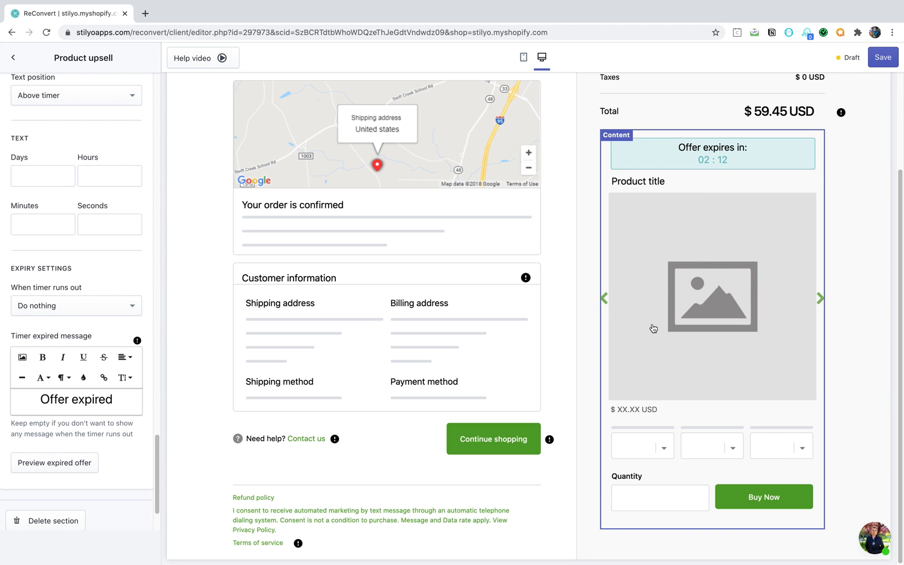
{"action": "left_click", "coordinate": [75, 307]}
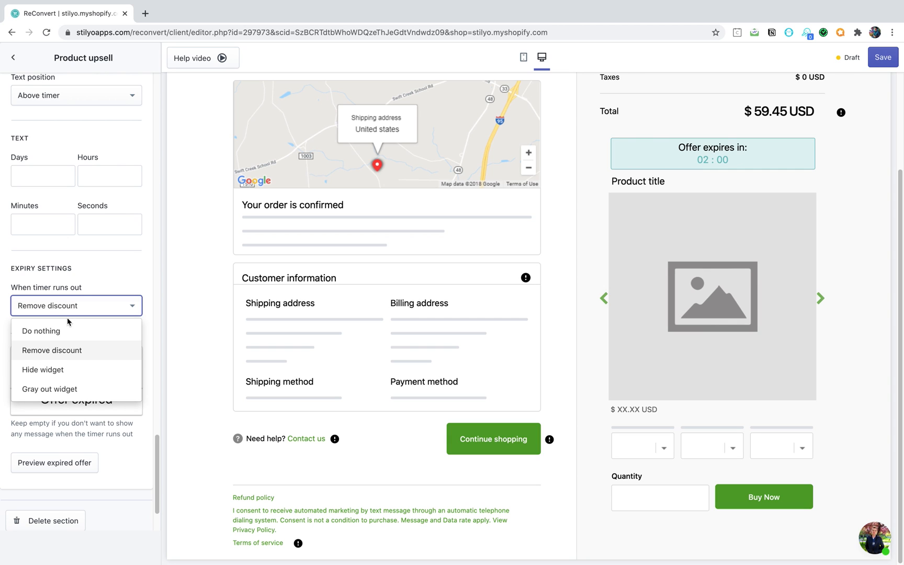
{"action": "left_click", "coordinate": [60, 352]}
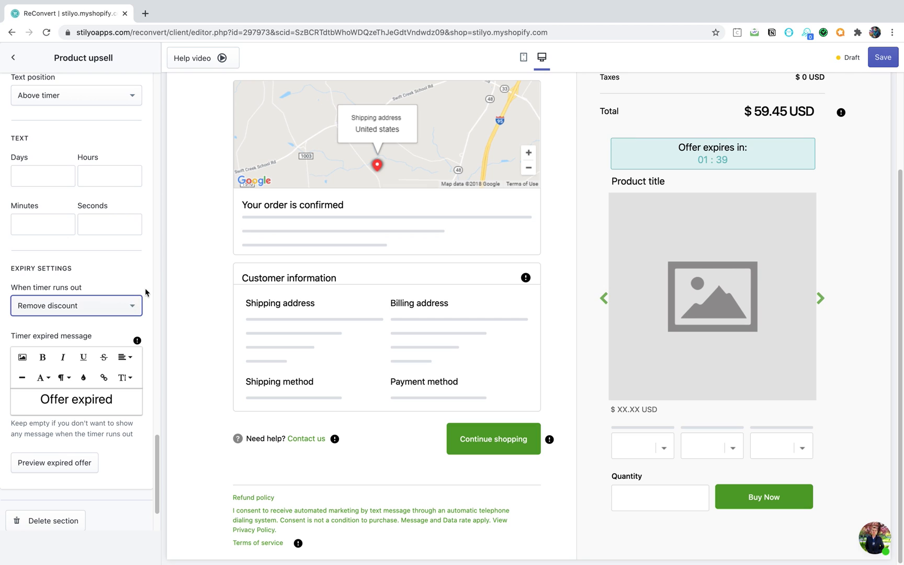
- Try Hide widget as the timer expiry action, previewing the expired offer and returning to the live offer
{"action": "left_click", "coordinate": [111, 308]}
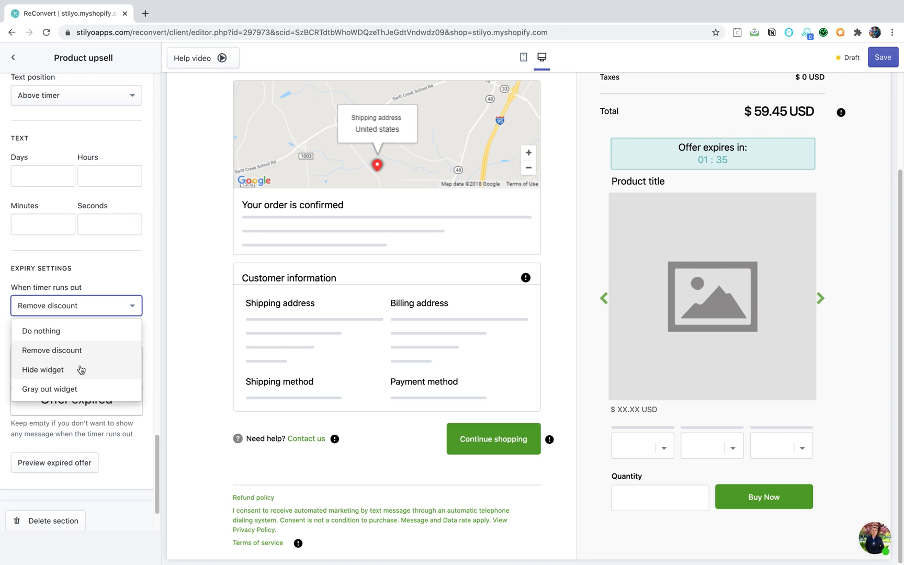
{"action": "left_click", "coordinate": [81, 369]}
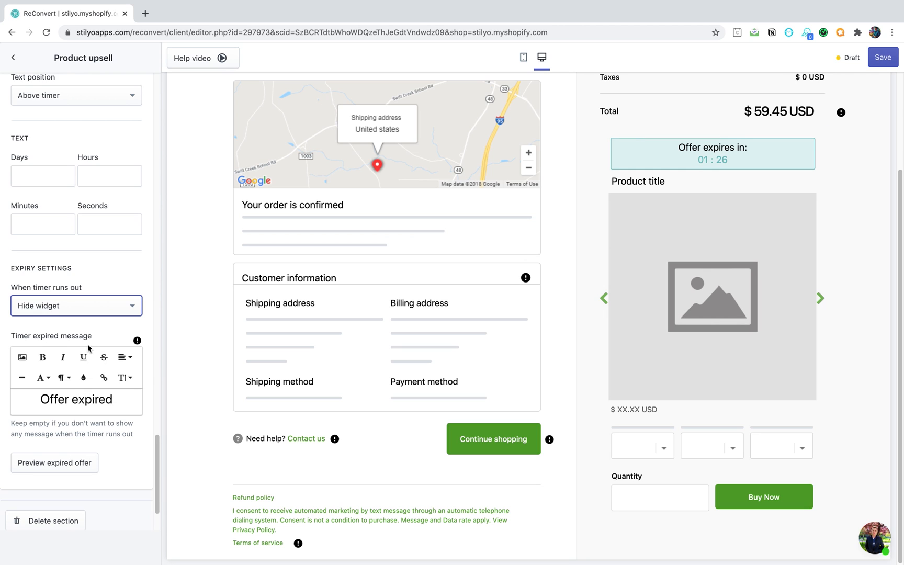
{"action": "left_click", "coordinate": [56, 463]}
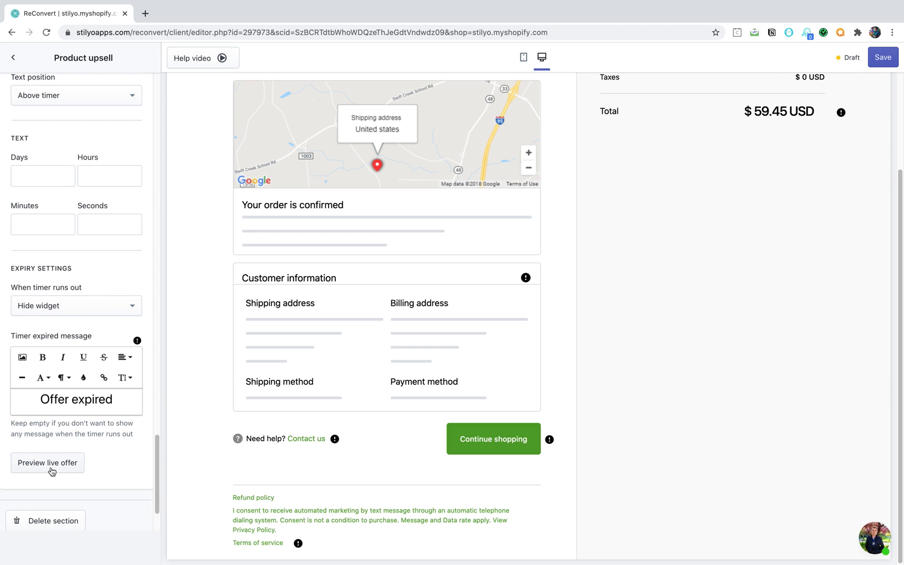
{"action": "left_click", "coordinate": [52, 470]}
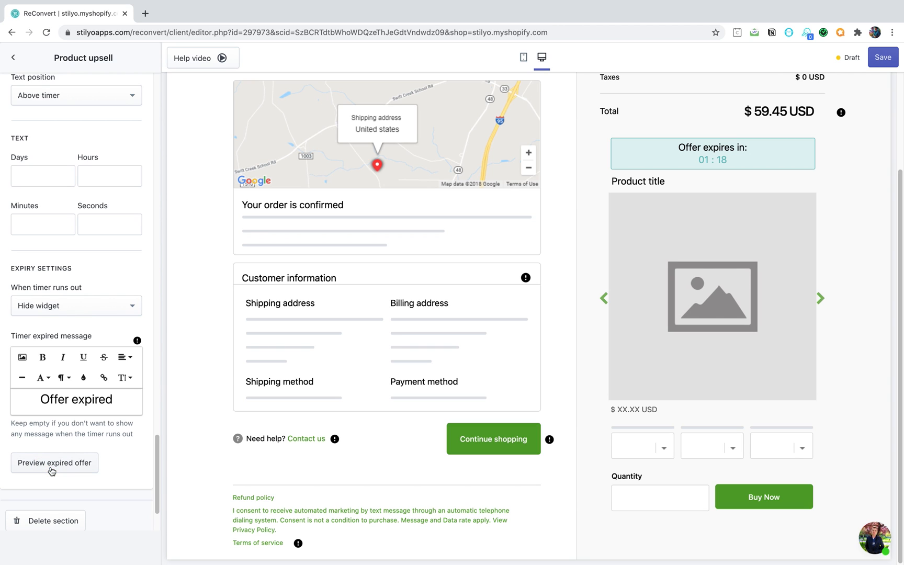
- Set the action for when the timer runs out to Gray out widget
{"action": "left_click", "coordinate": [101, 309]}
{"action": "left_click", "coordinate": [121, 270]}
{"action": "left_click", "coordinate": [108, 306]}
{"action": "left_click", "coordinate": [57, 389]}
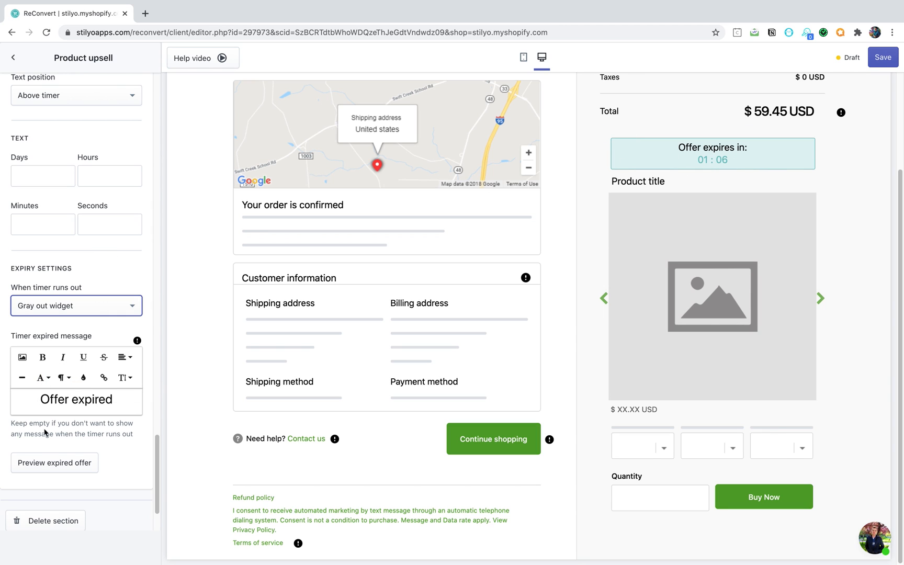
- Preview the expired offer with its timer expired message and return to the live offer
{"action": "triple_click", "coordinate": [46, 335]}
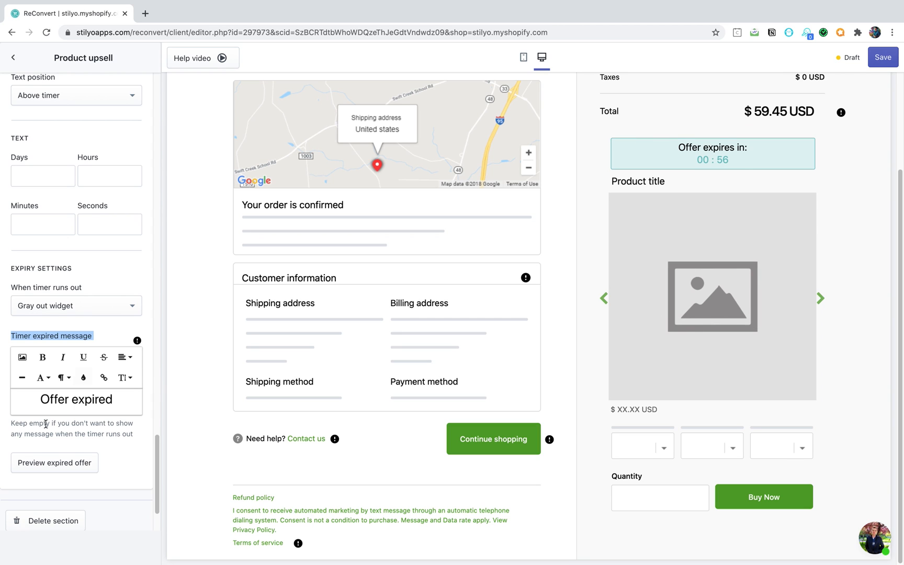
{"action": "left_click", "coordinate": [30, 462]}
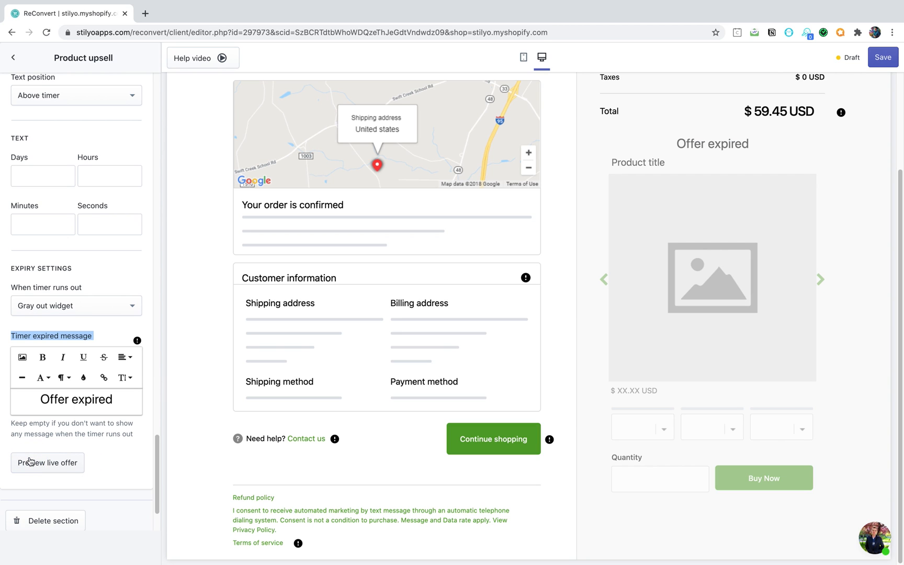
{"action": "left_click", "coordinate": [30, 462]}
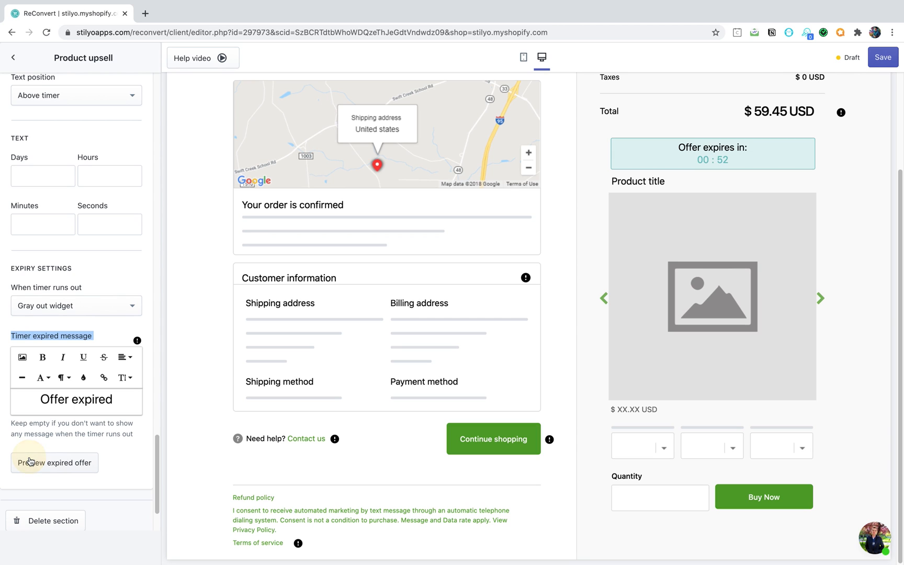